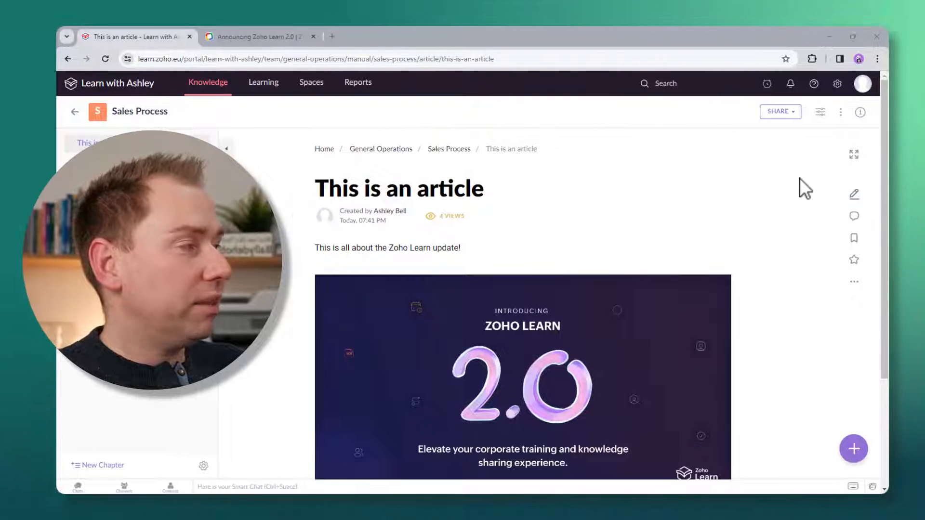
Review the article's verification settings and the available reminder intervals, and leave them without saving
click(853, 284)
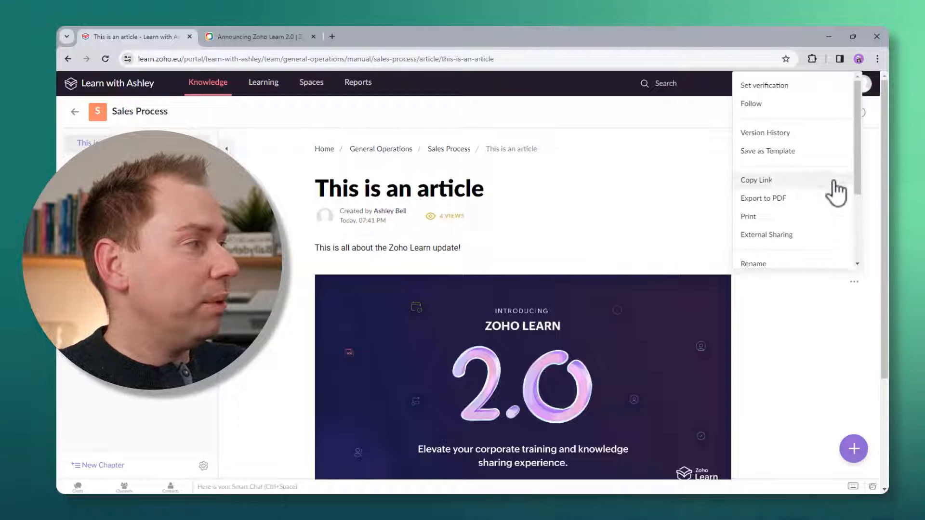
click(773, 87)
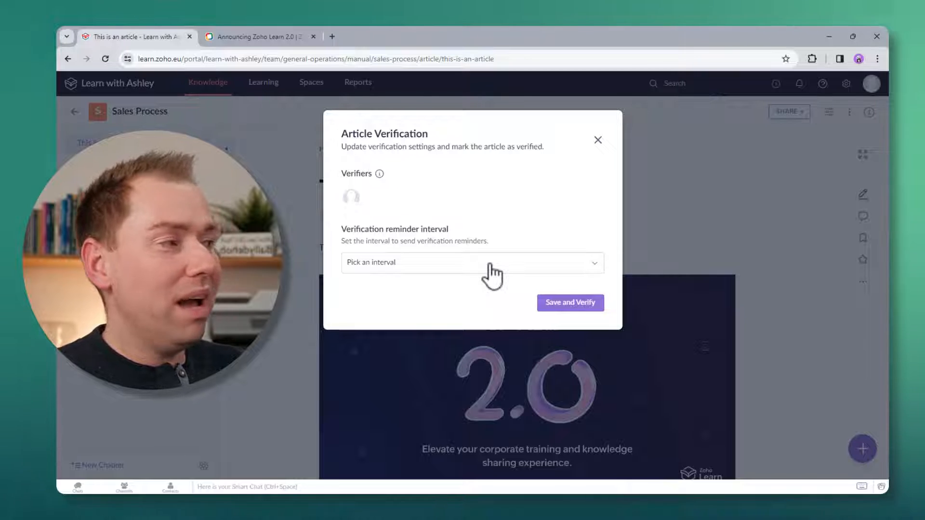
click(492, 266)
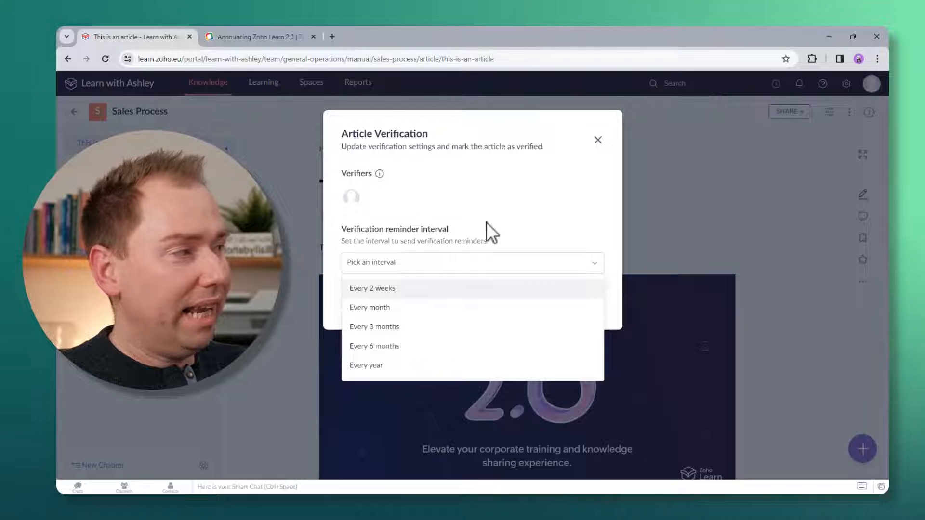
click(586, 149)
click(598, 141)
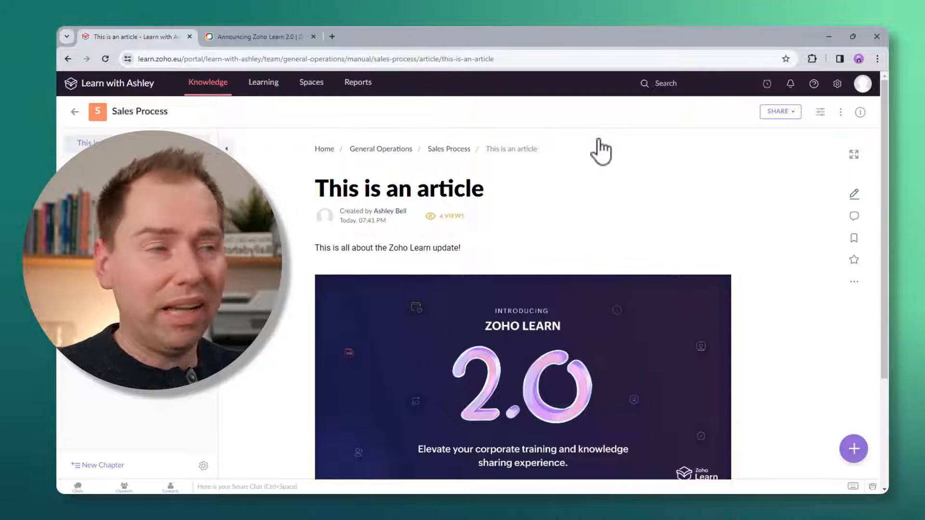
Turn on external sharing for the article via a public URL, leaving password protection and link expiration off
click(855, 195)
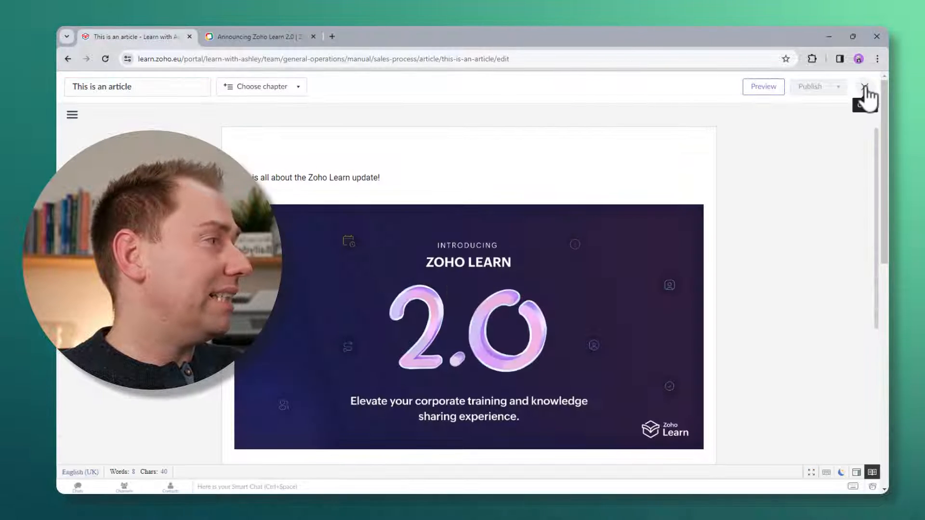
click(865, 87)
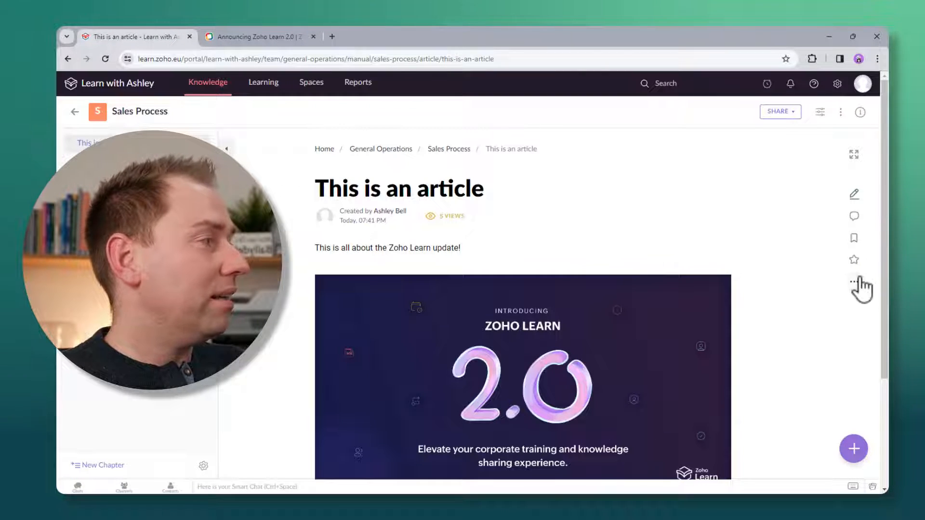
click(853, 283)
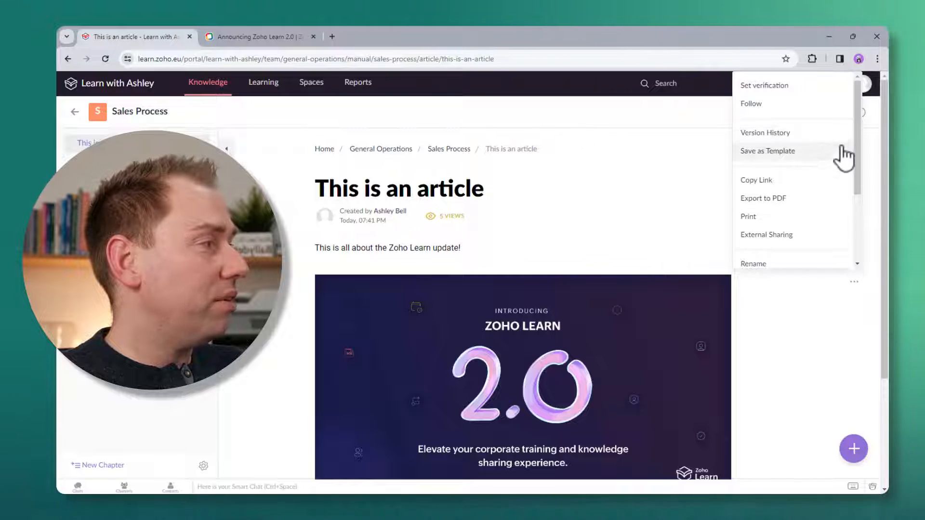
click(780, 235)
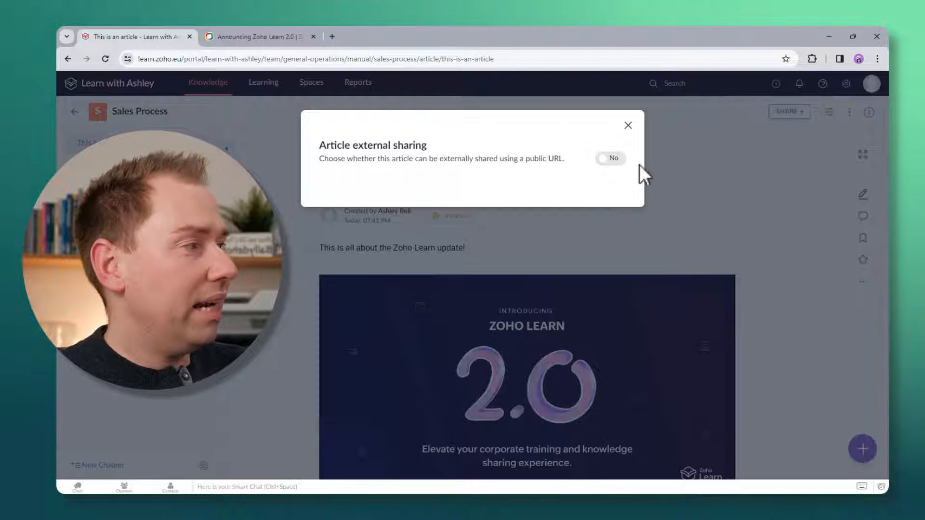
click(615, 163)
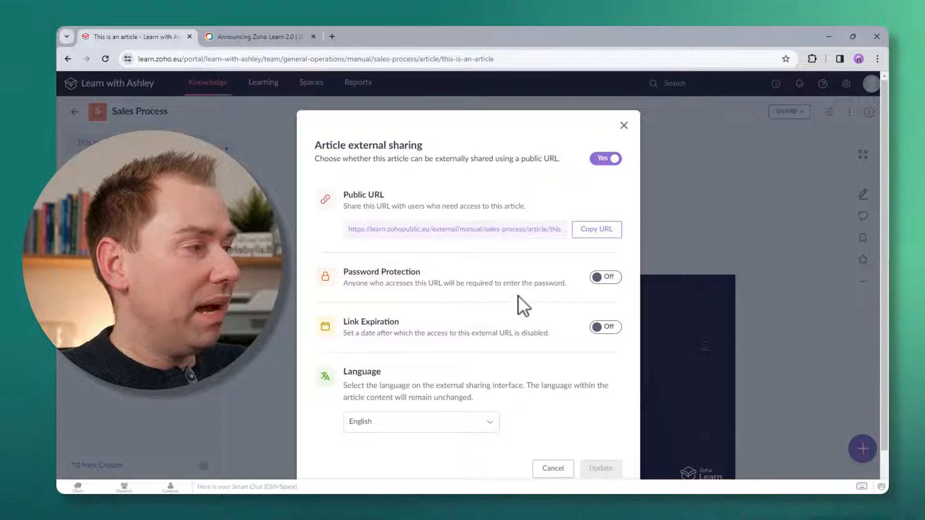
scroll(518, 296, down, 1)
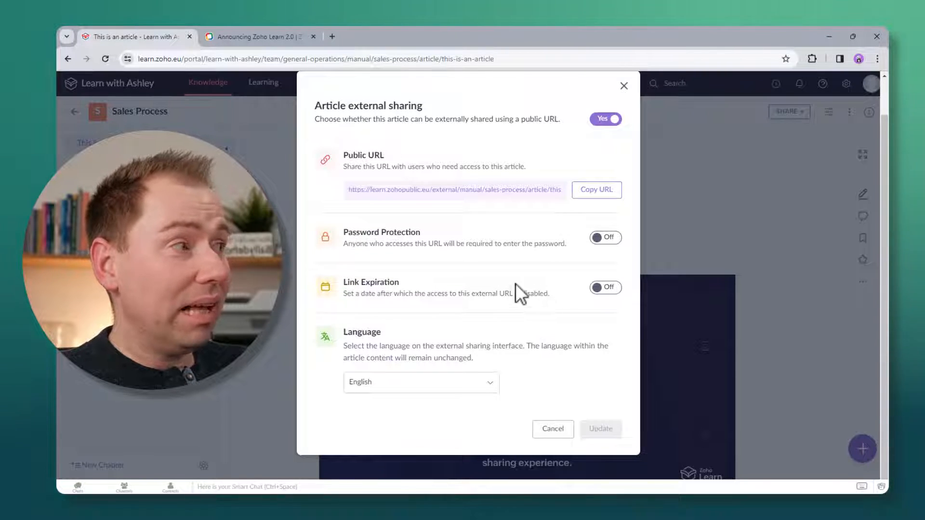
click(556, 429)
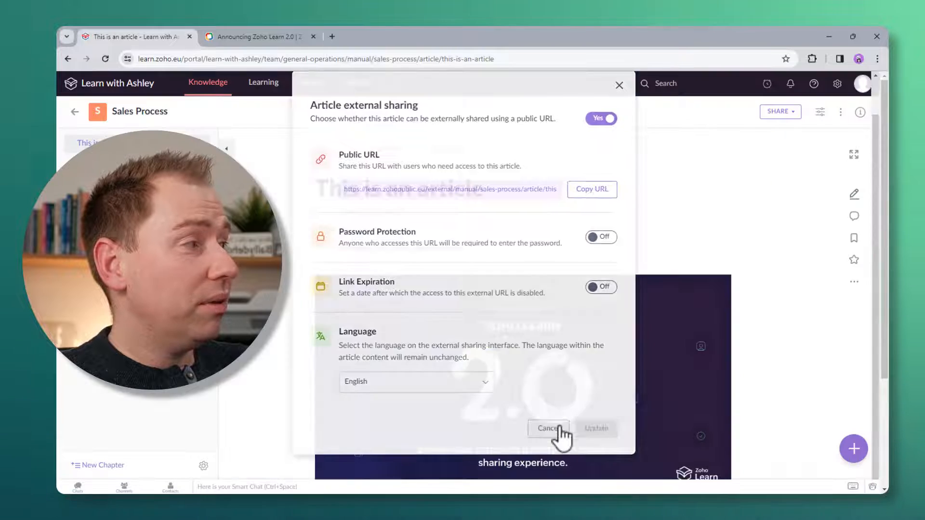
click(854, 281)
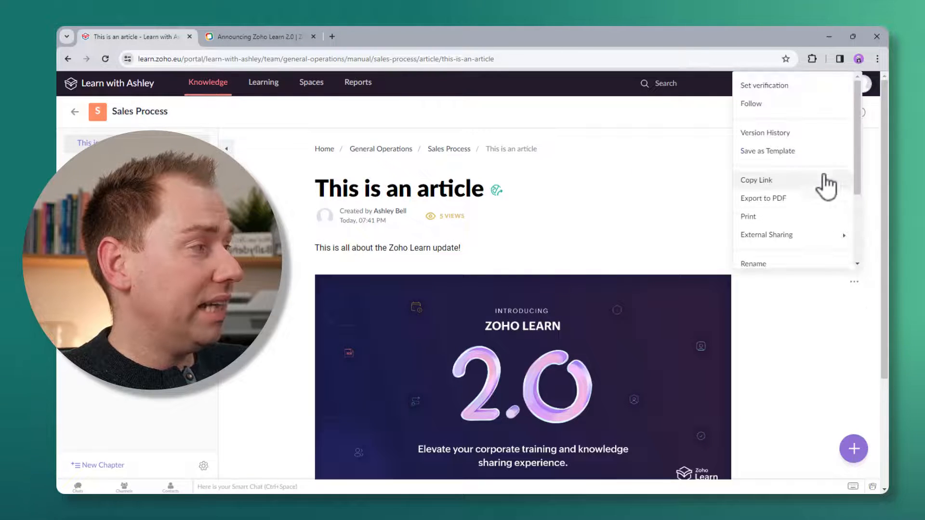
scroll(817, 212, down, 3)
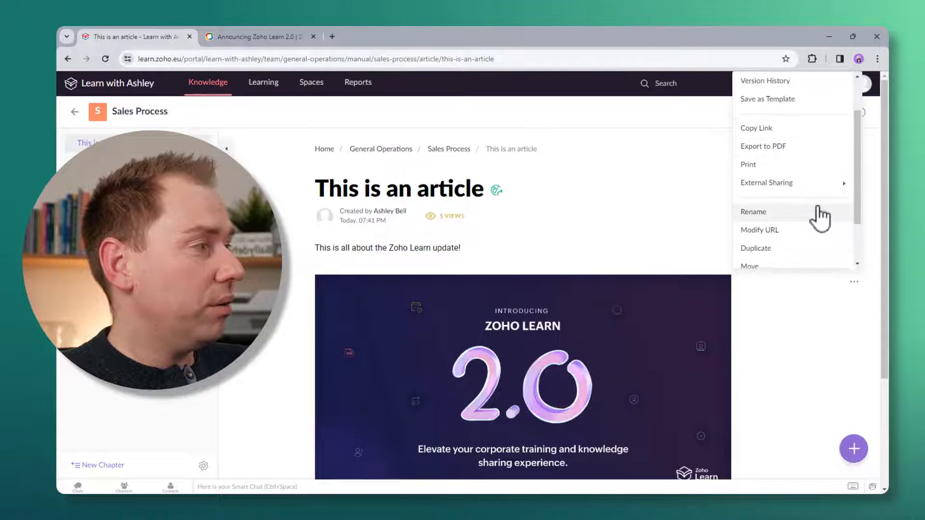
click(671, 238)
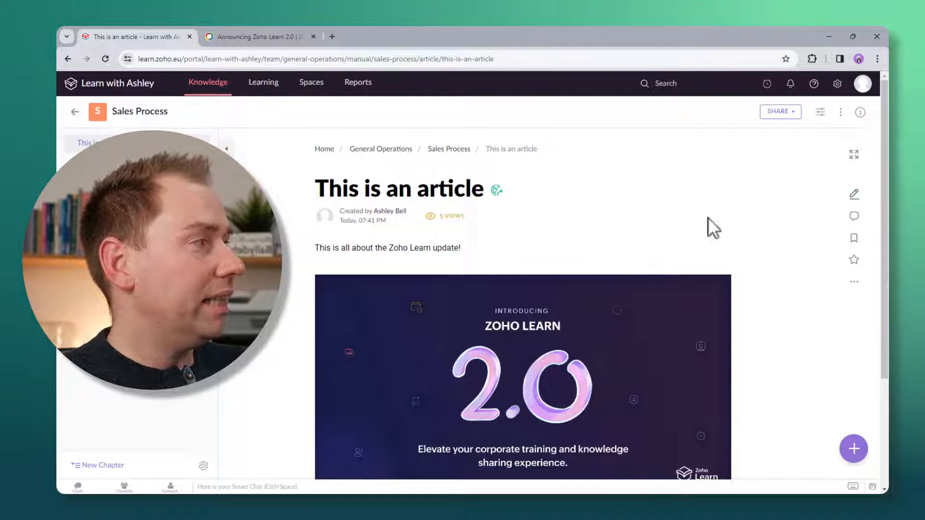
Enable Mandatory Read for the Sales Process manual and close its settings
click(841, 113)
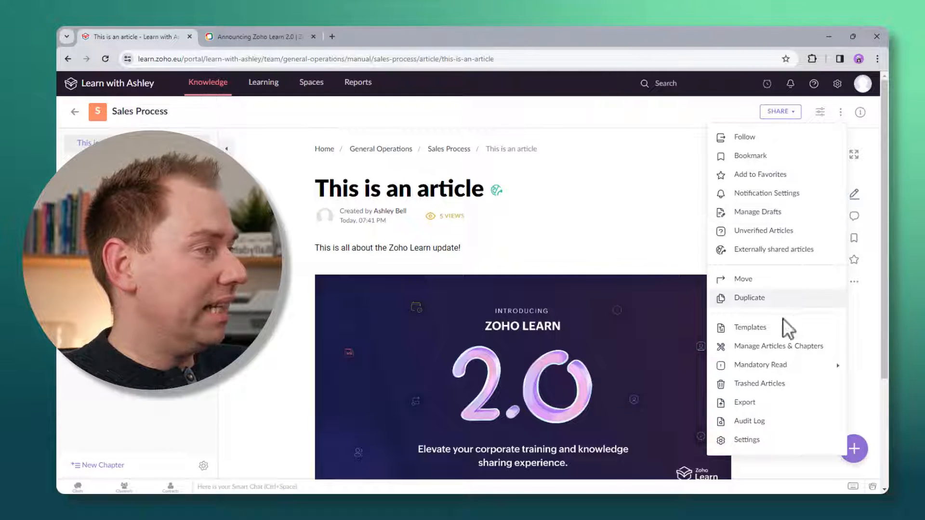
mouse_move(802, 365)
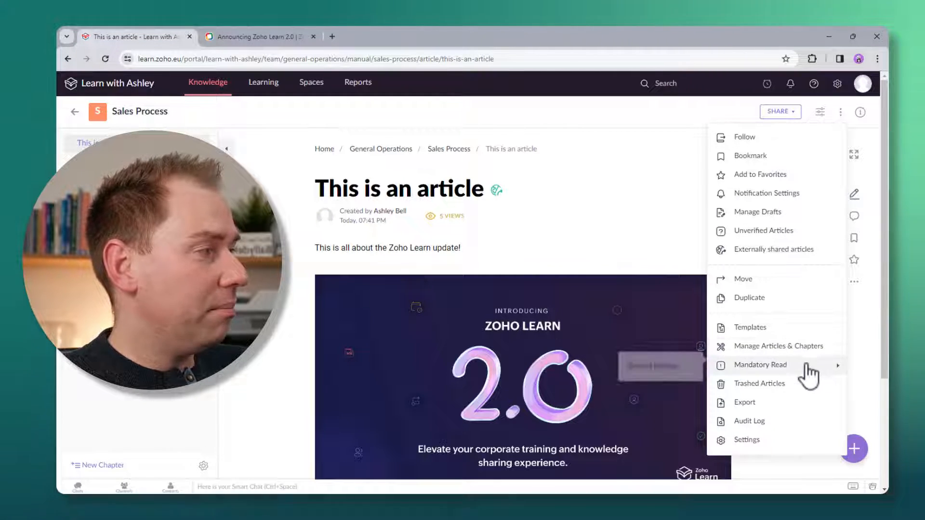
click(655, 377)
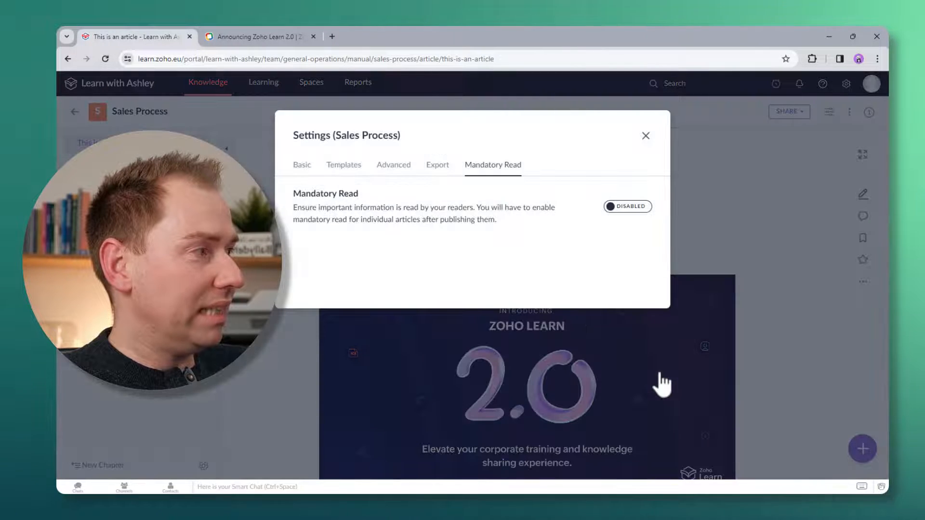
click(625, 207)
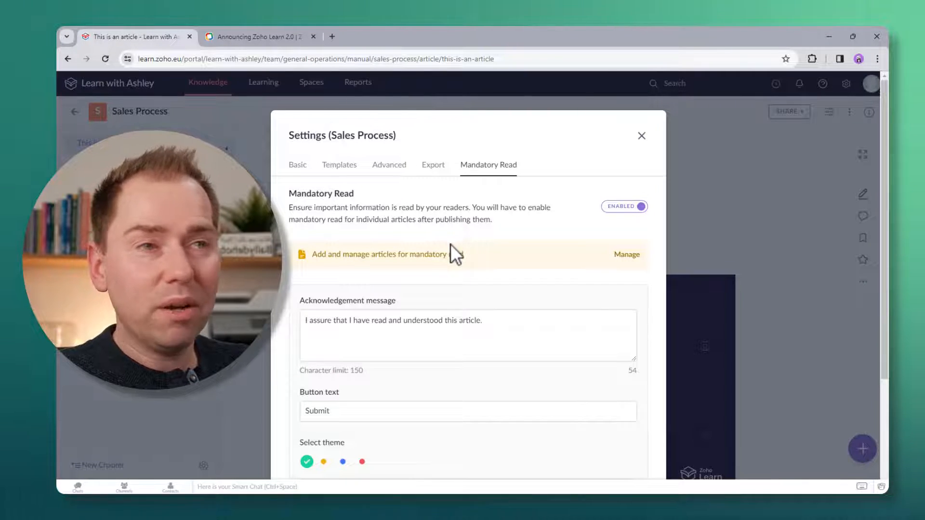
click(641, 136)
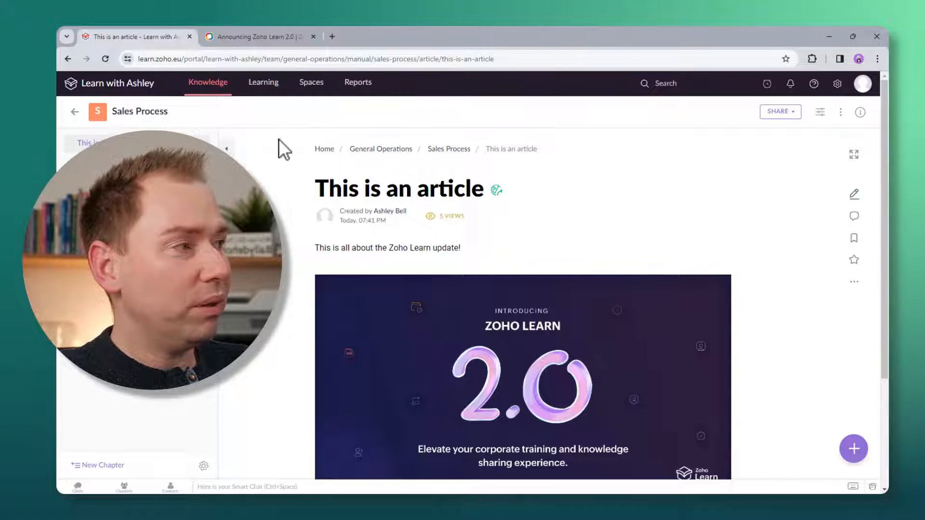
Go to the Learning courses area and check the options for adding content, including Import SCORM
click(264, 83)
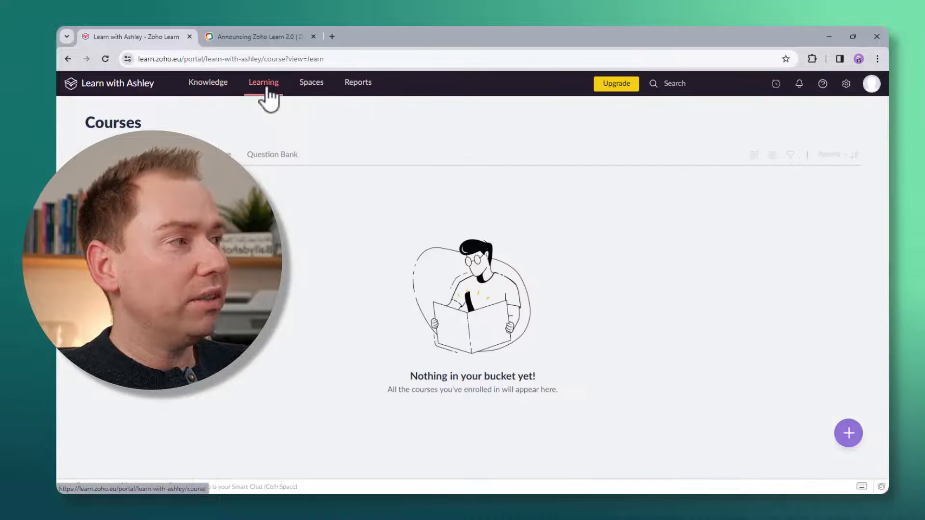
click(848, 433)
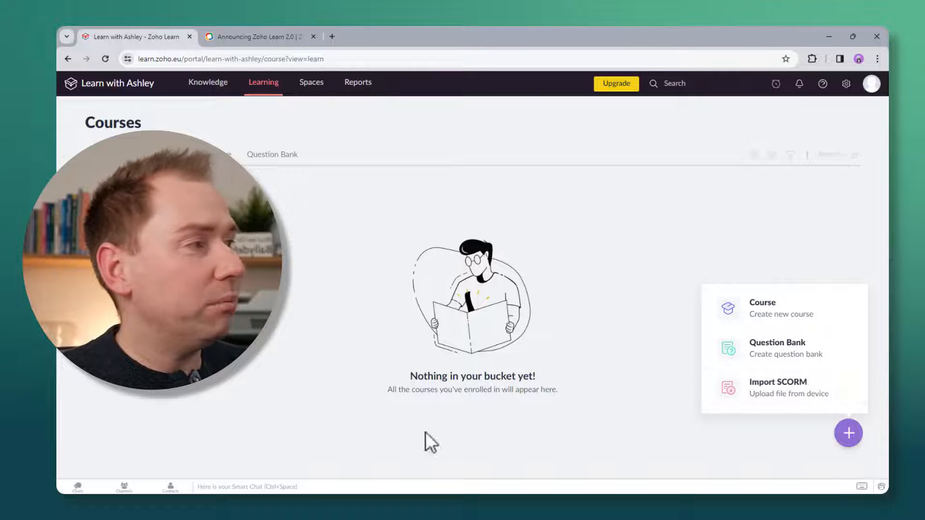
click(333, 367)
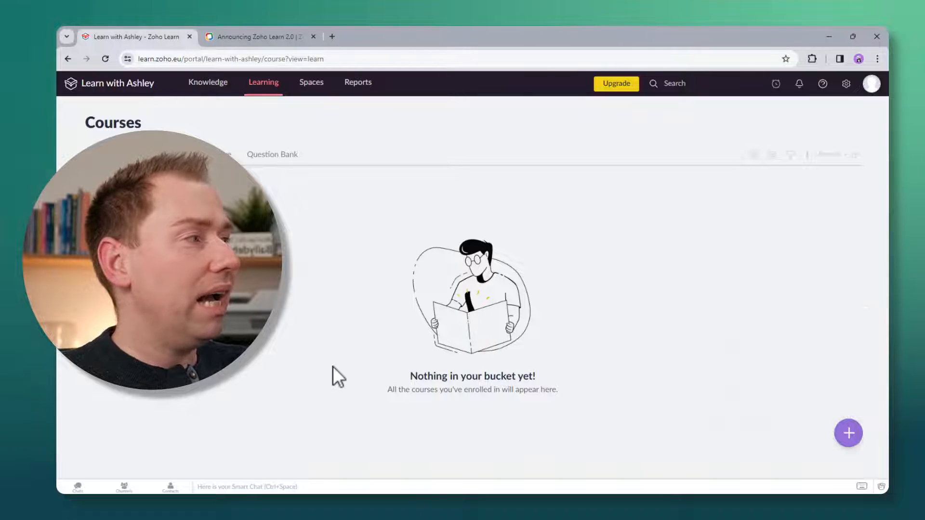
click(849, 434)
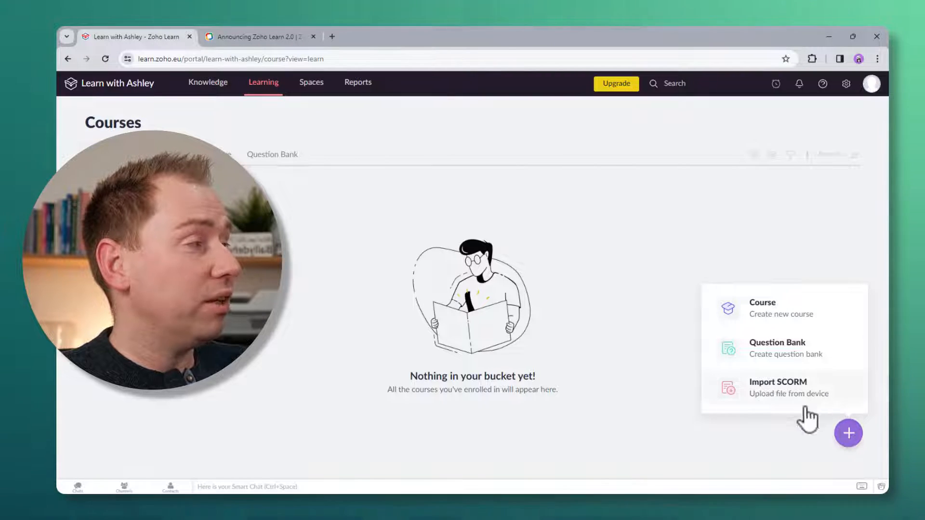
click(677, 253)
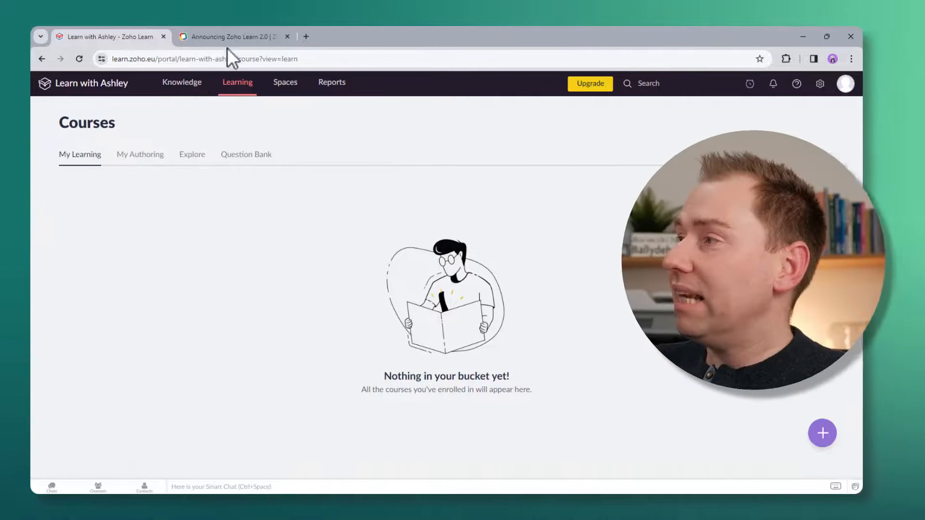
Switch to the Zoho Learn 2.0 announcement post and read its sections on SCORM compliance and department level training
click(236, 38)
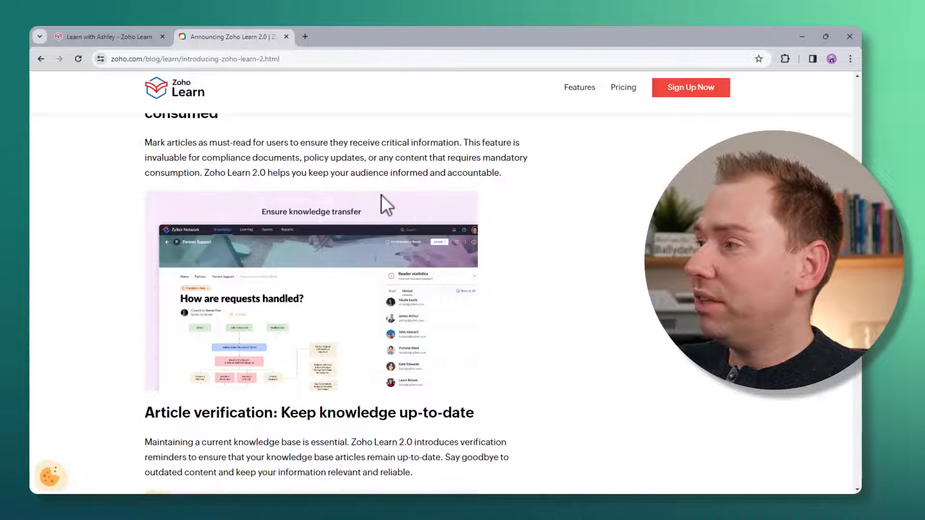
scroll(386, 194, up, 3)
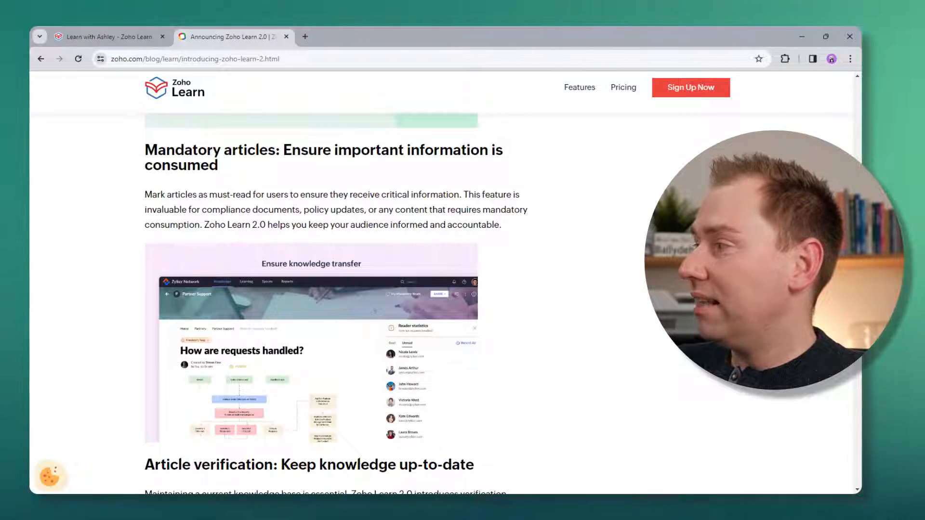
scroll(626, 288, down, 15)
scroll(626, 288, up, 5)
scroll(333, 289, up, 2)
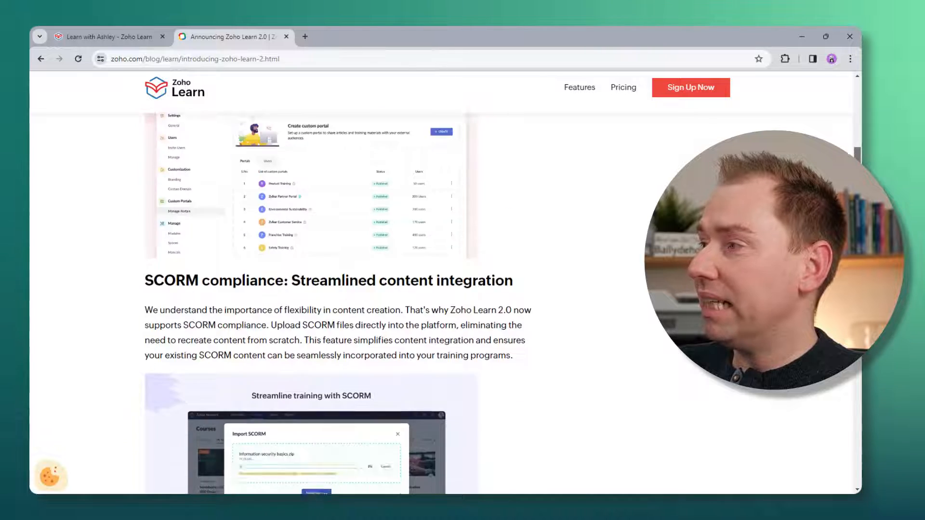
scroll(332, 289, down, 7)
scroll(332, 289, down, 3)
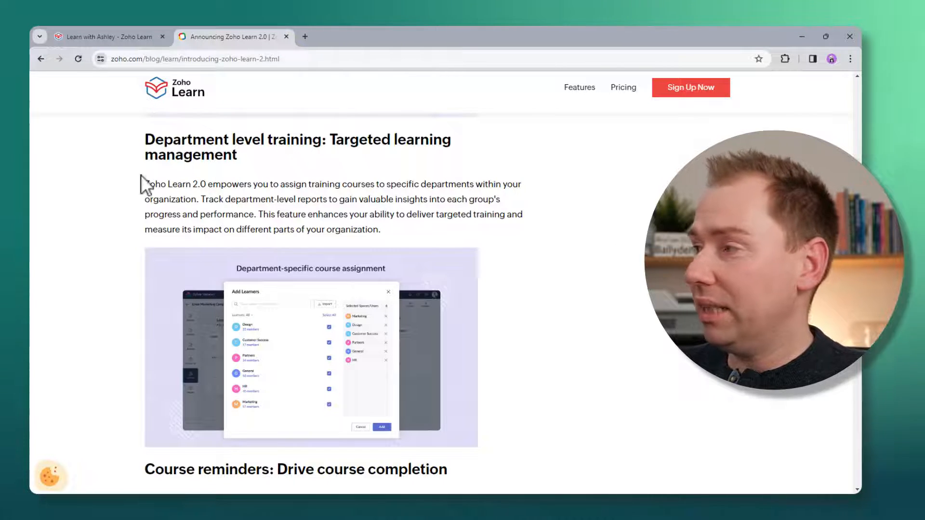
Read the announcement's sections on course reminders, mandatory articles, article verification, external article sharing and space banners
scroll(265, 211, down, 2)
scroll(278, 224, down, 4)
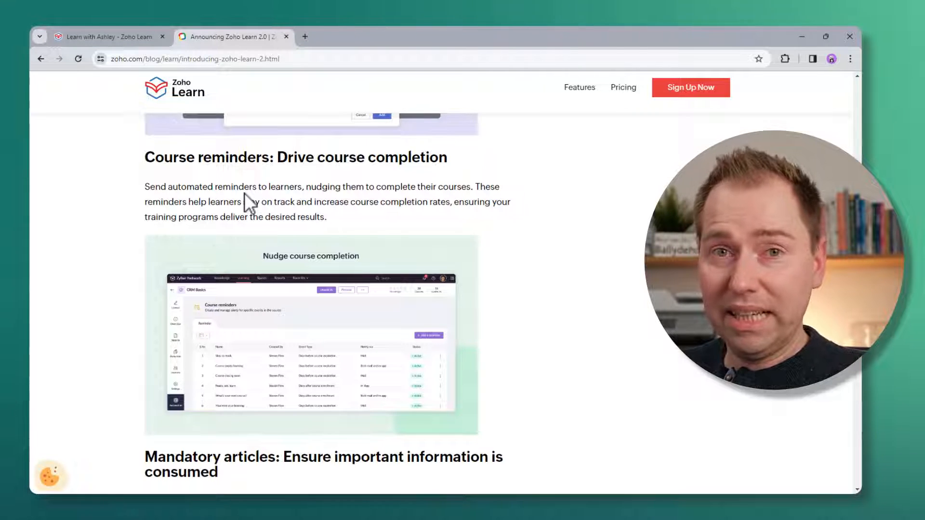
scroll(351, 255, down, 5)
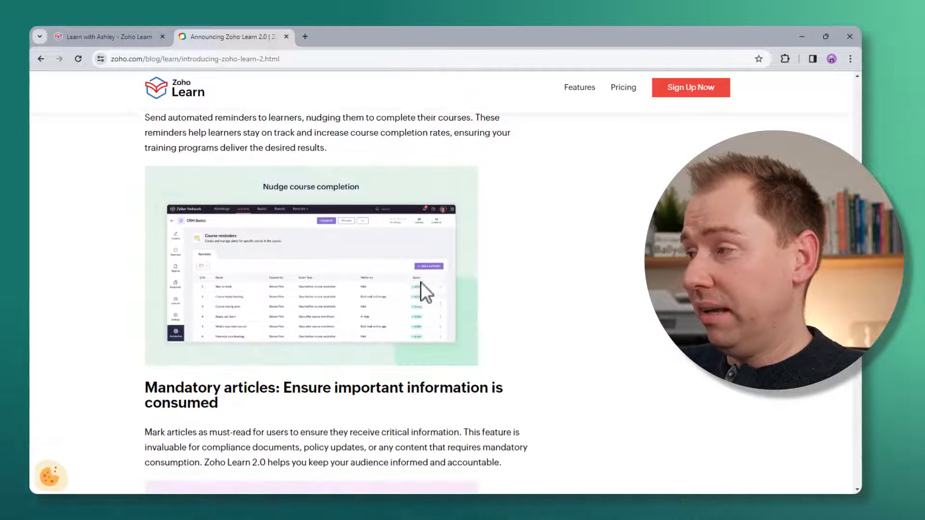
scroll(417, 285, down, 1)
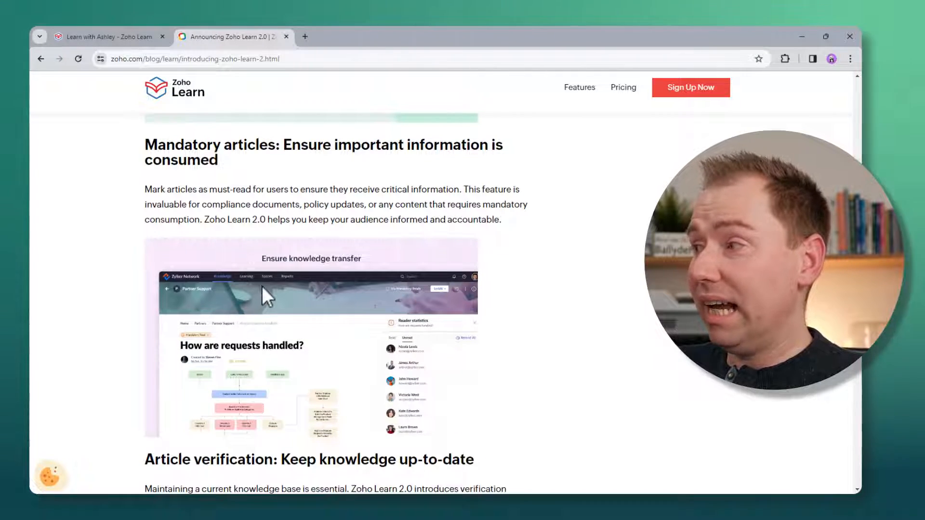
scroll(250, 343, down, 4)
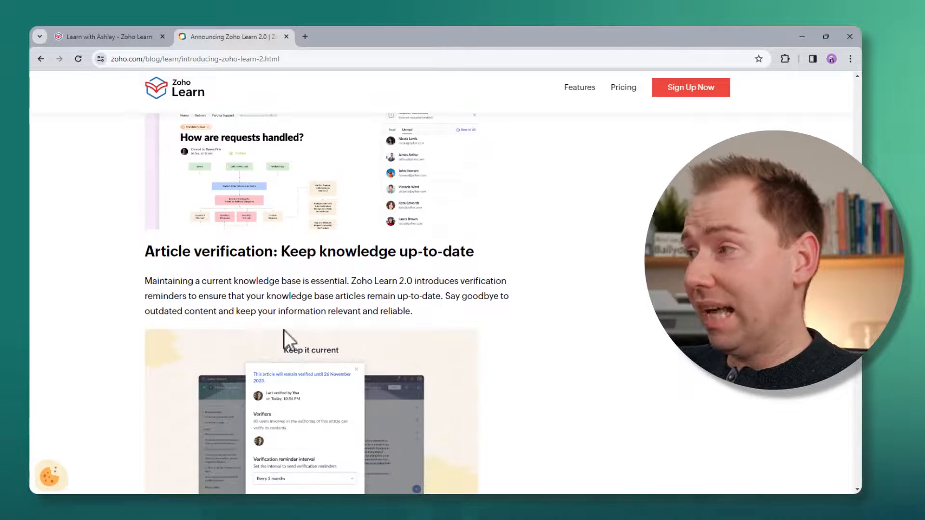
scroll(282, 337, down, 5)
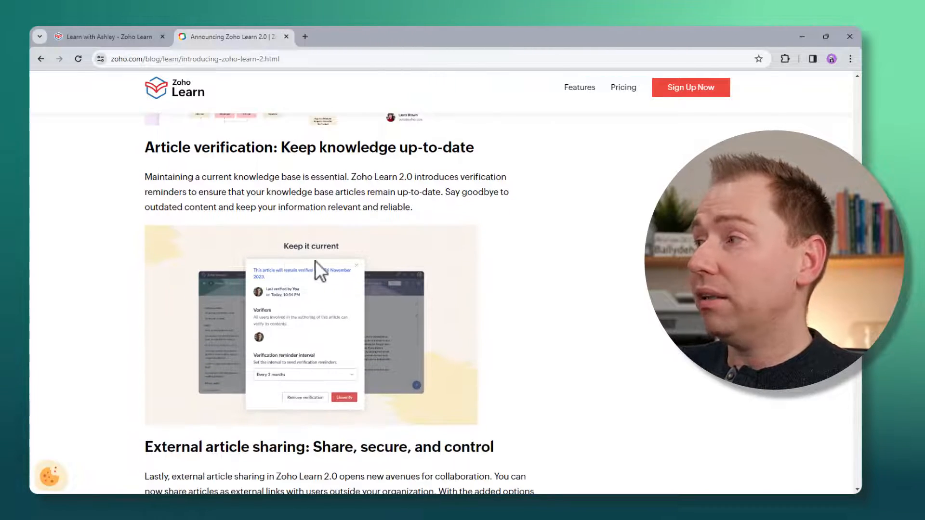
scroll(318, 262, down, 2)
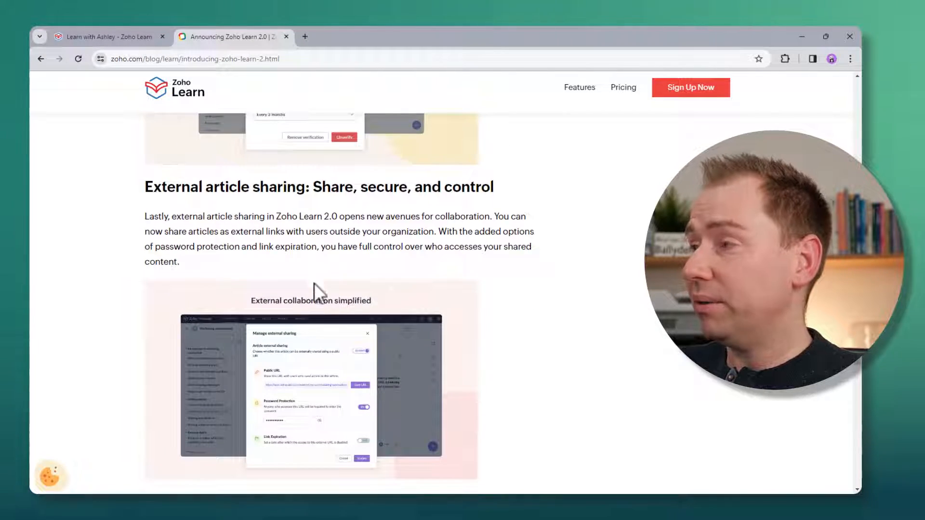
scroll(354, 291, down, 6)
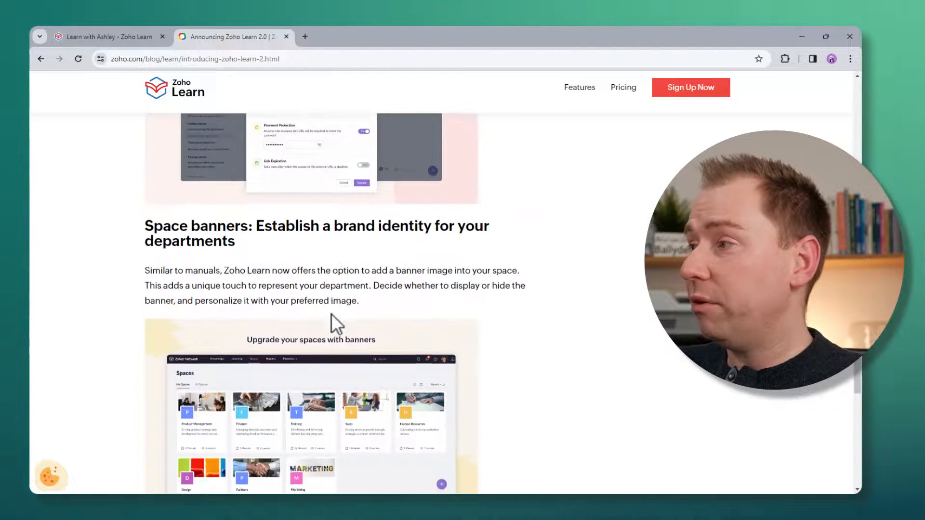
Return to the Zoho Learn hub and open the custom portals management page in its settings
scroll(314, 297, up, 5)
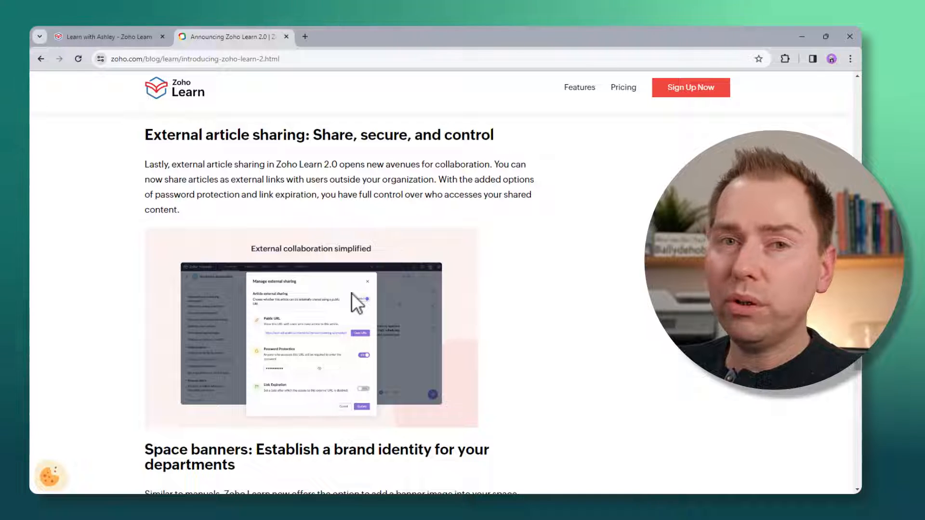
click(125, 36)
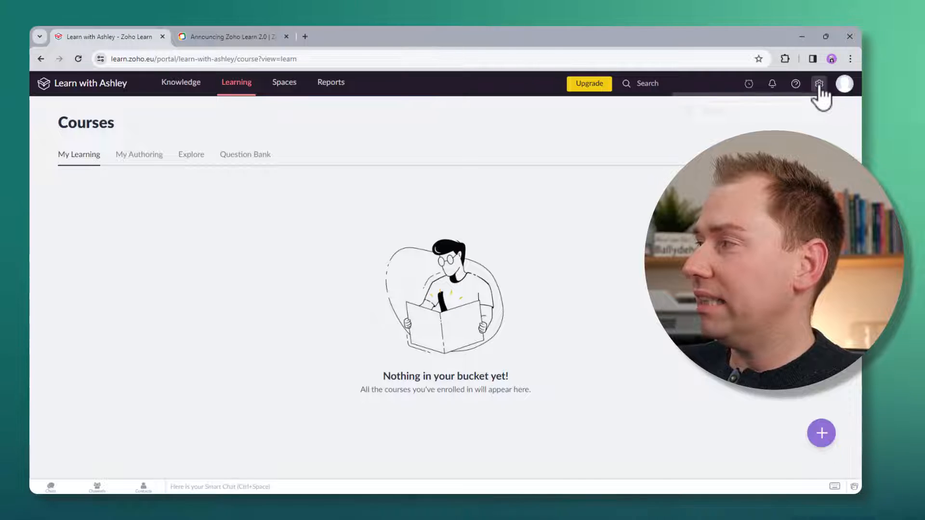
click(713, 116)
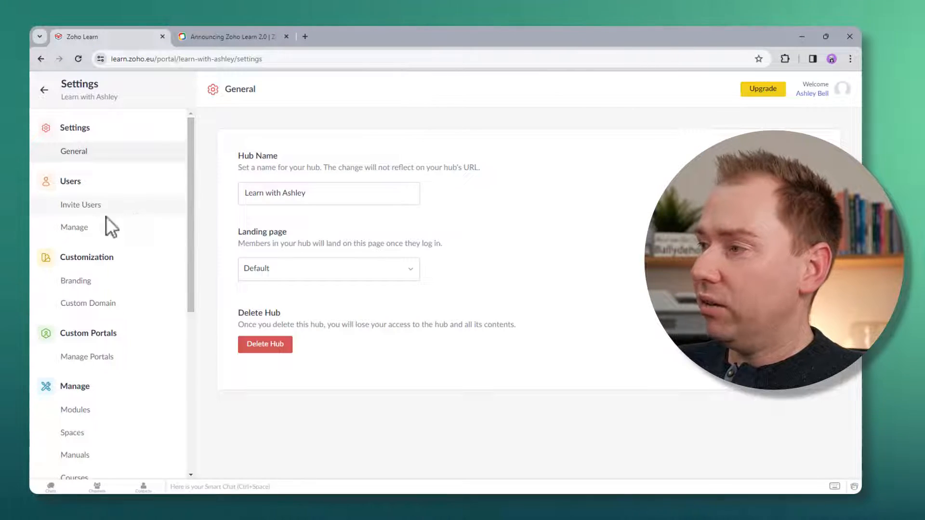
click(89, 359)
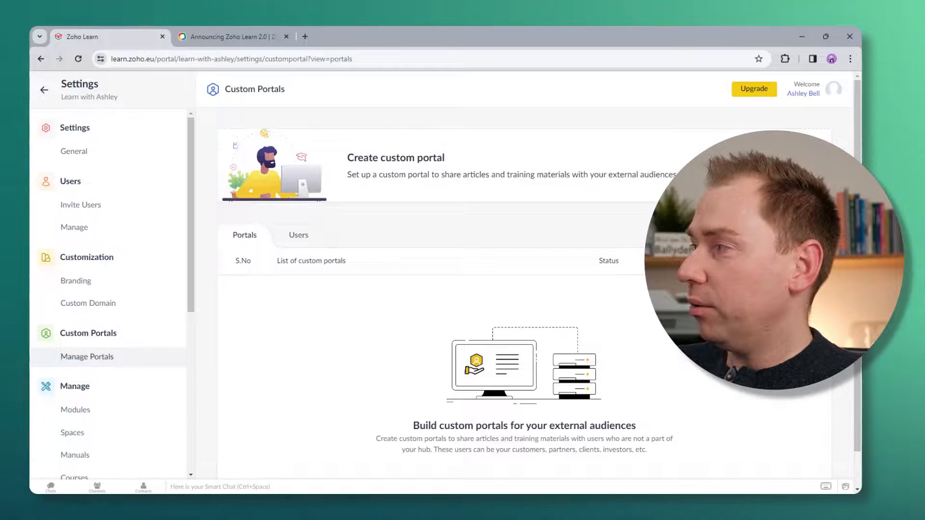
Create a public custom portal named Test Portal with the URL name test-portal-2
click(782, 166)
text(Test Portal)
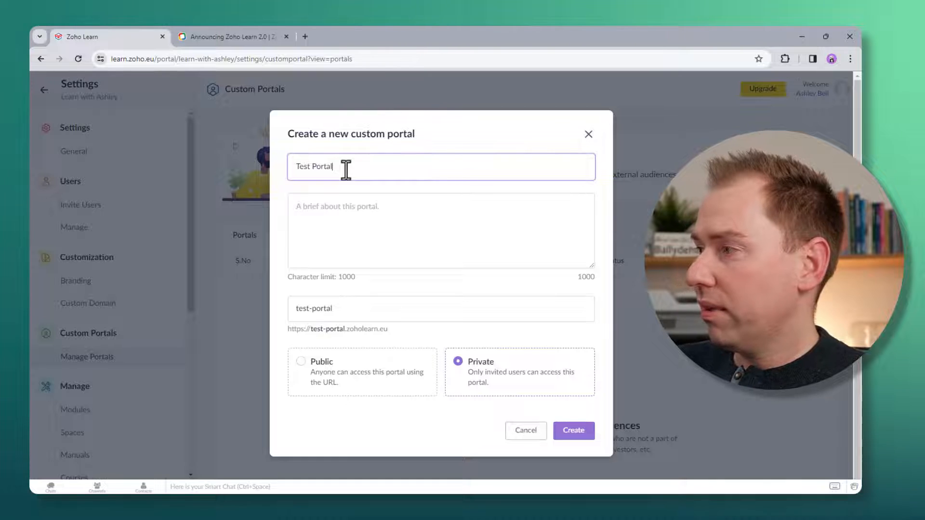
click(318, 389)
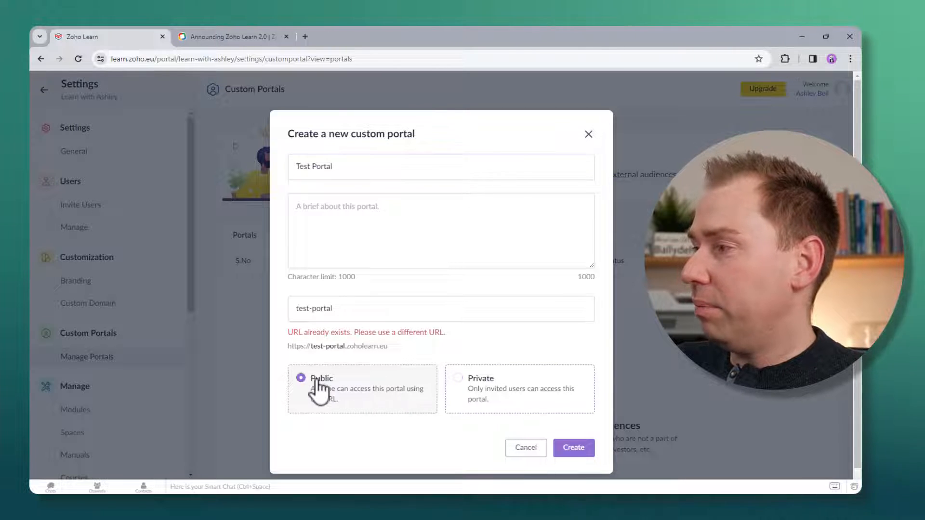
click(583, 451)
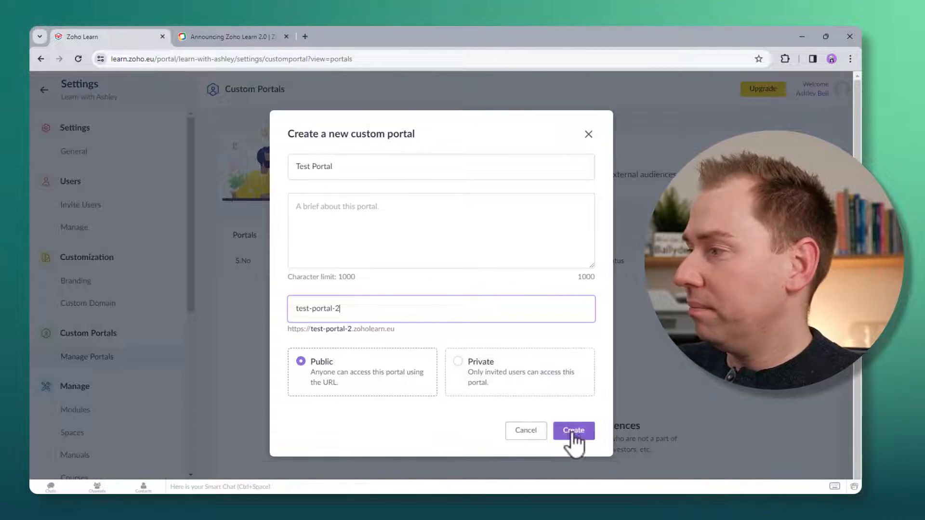
click(572, 433)
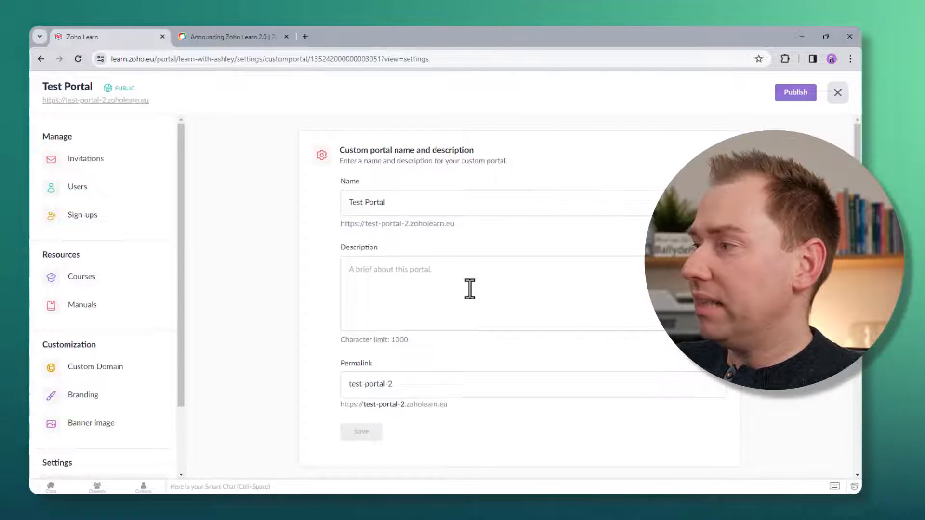
Copy Test Portal's web address and open it in a new browser tab
drag(453, 406, 340, 401)
key(ctrl+c)
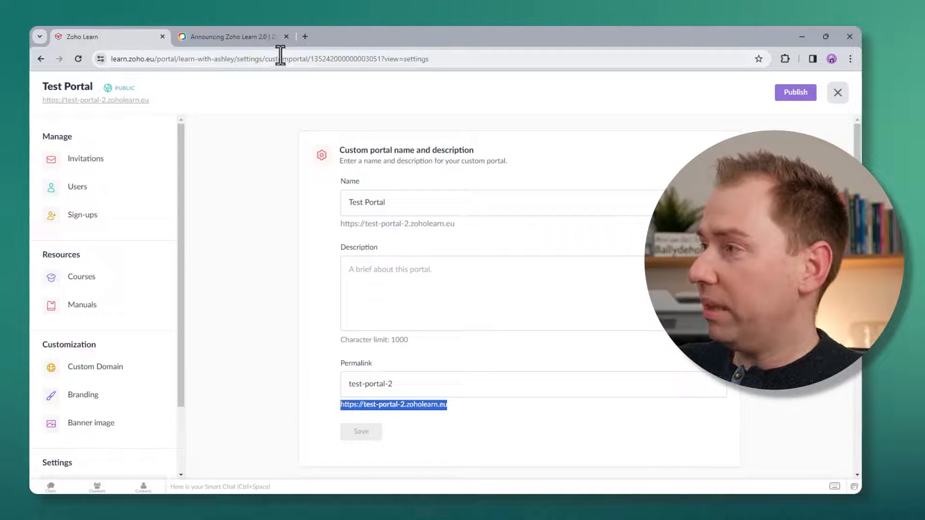
click(306, 36)
key(ctrl+v)
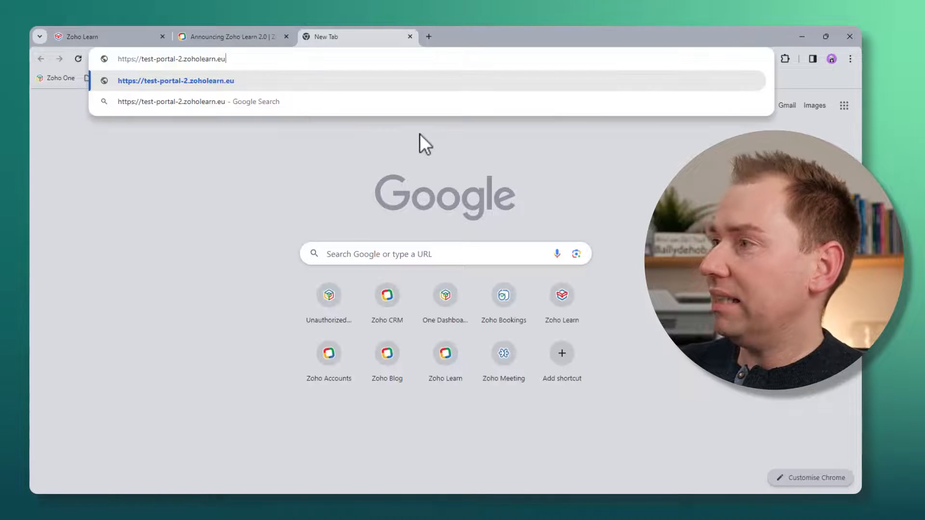
key(Return)
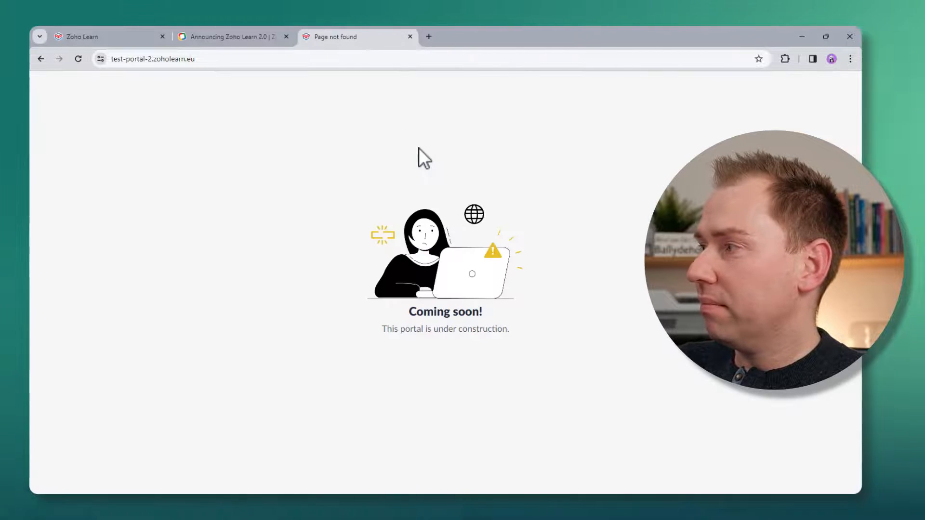
Publish Test Portal from its settings and reload the portal's page to view it
click(75, 37)
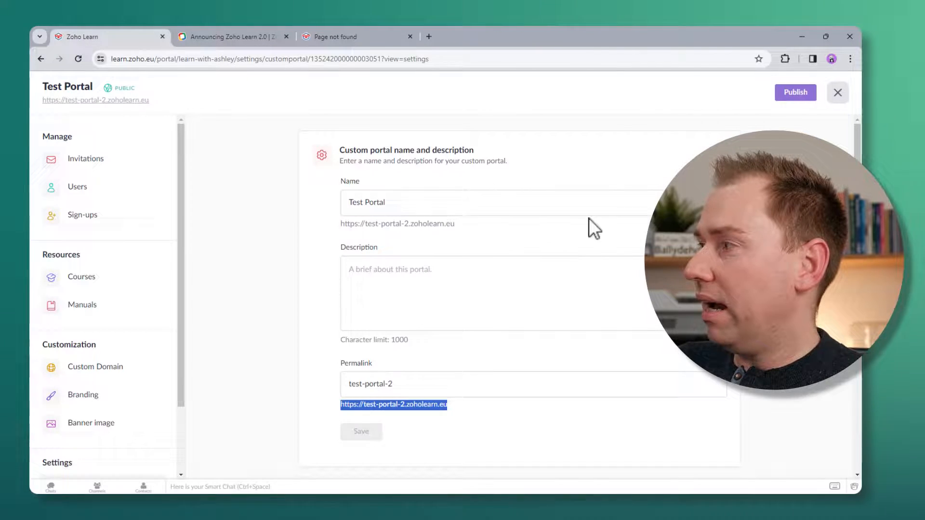
click(787, 95)
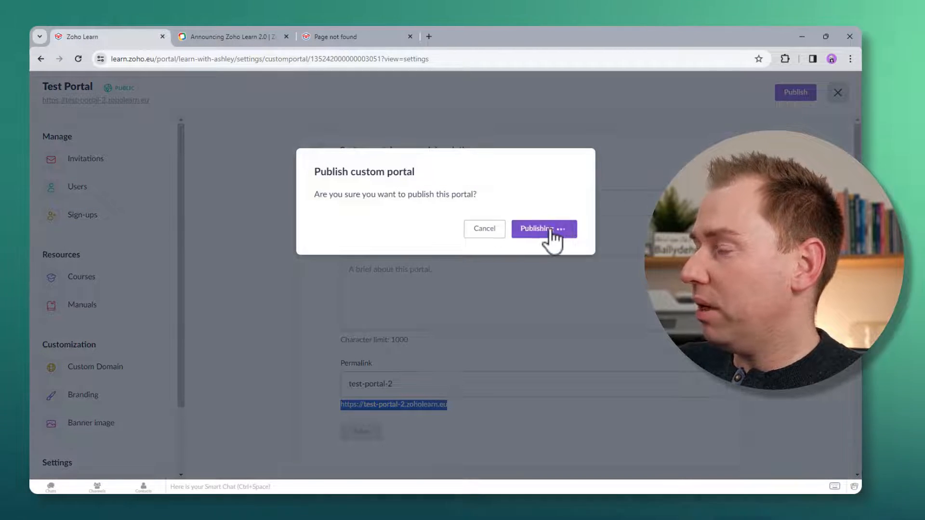
click(551, 230)
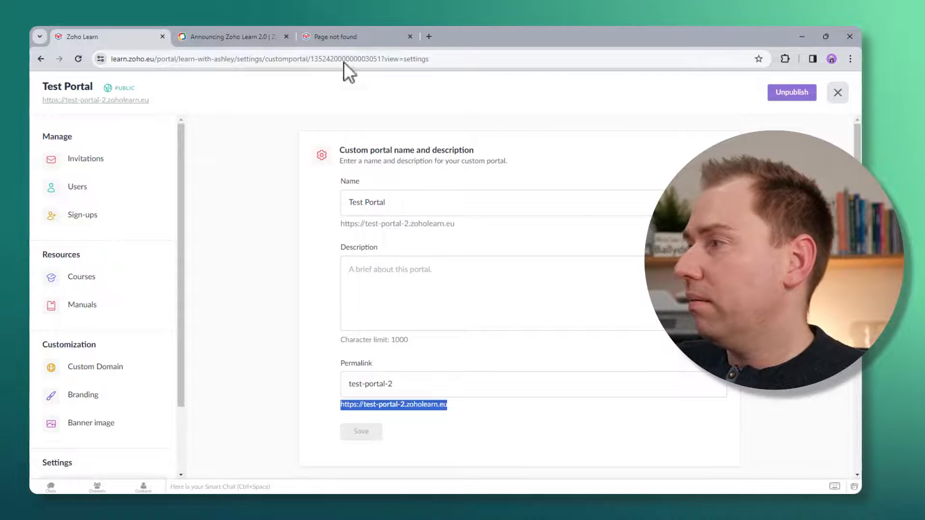
click(358, 30)
click(78, 58)
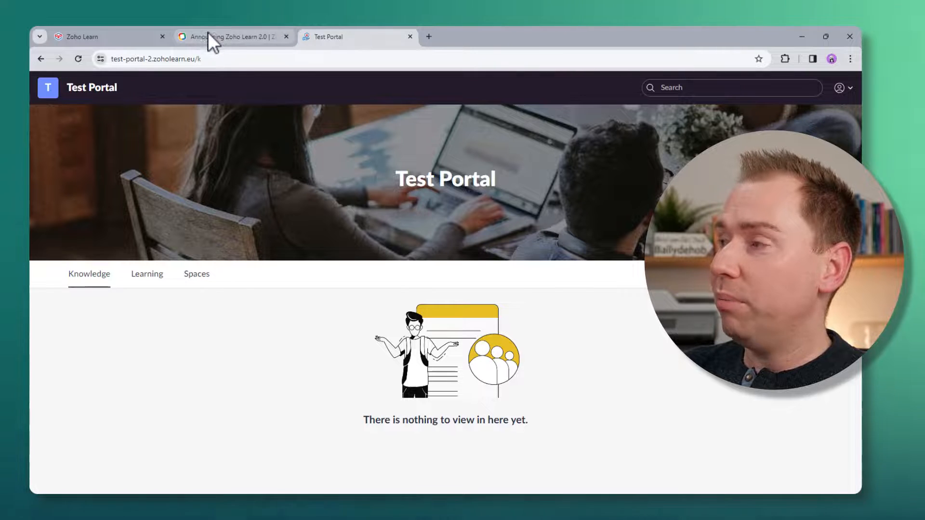
Change Test Portal's access to Private in its settings and keep the portal published
click(116, 39)
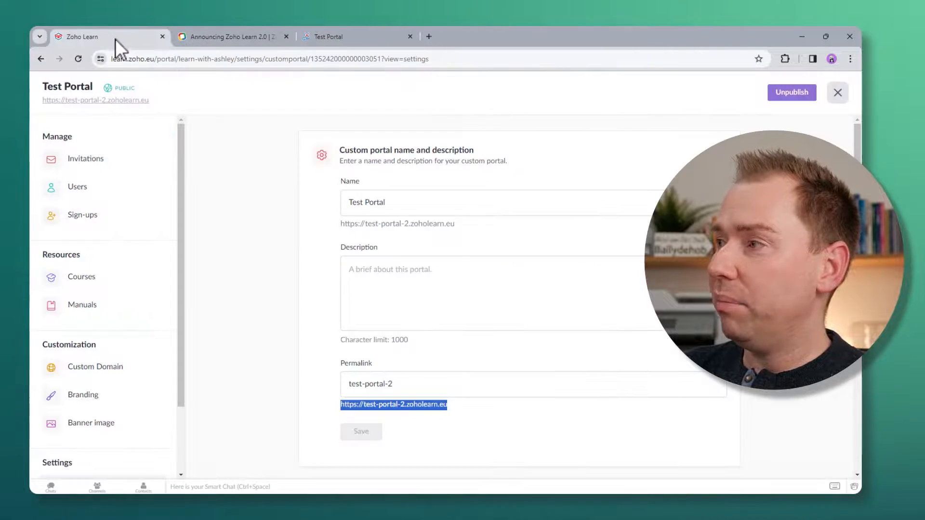
scroll(417, 245, down, 5)
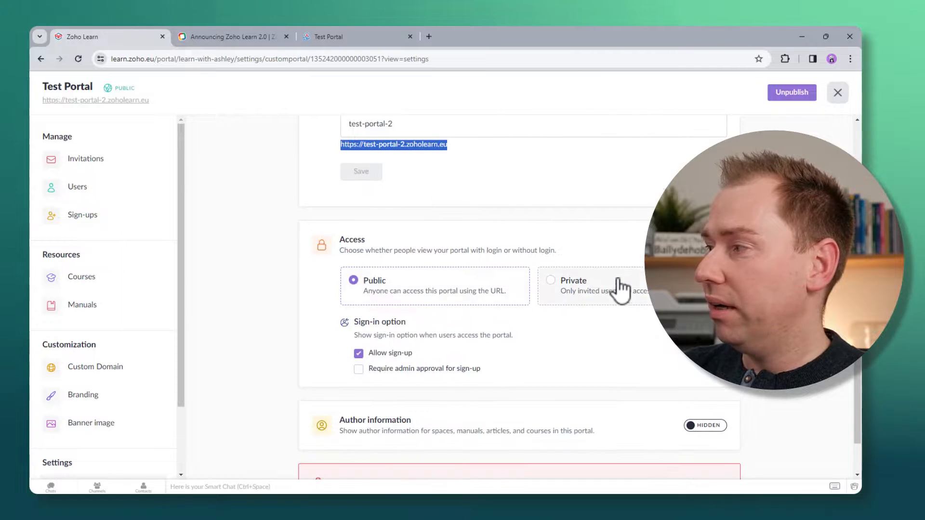
click(619, 282)
click(559, 227)
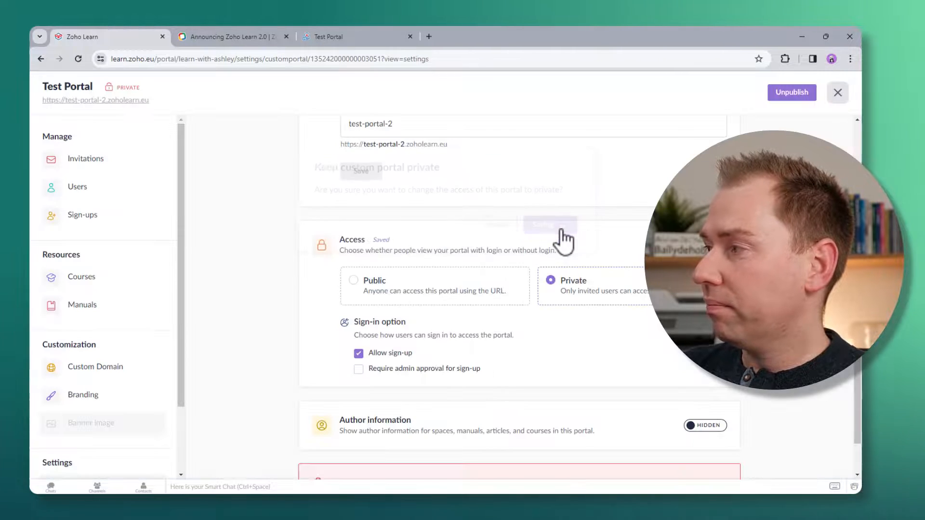
scroll(512, 238, down, 1)
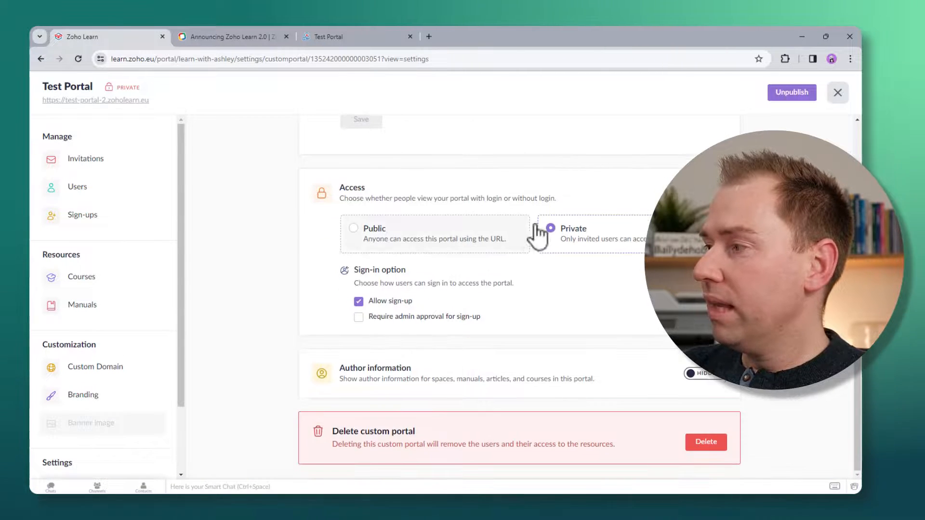
click(791, 96)
click(502, 230)
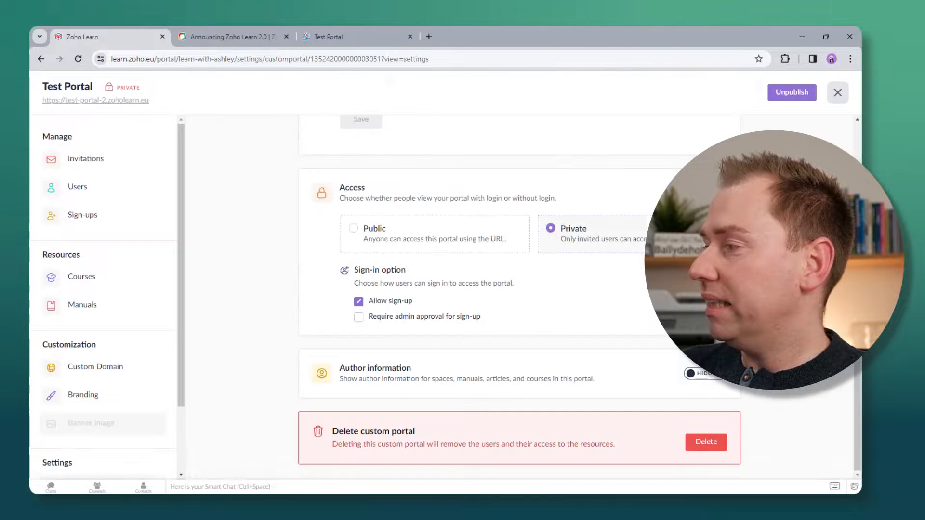
Reload the Test Portal page to check how private access works, and close the portal's settings
click(329, 27)
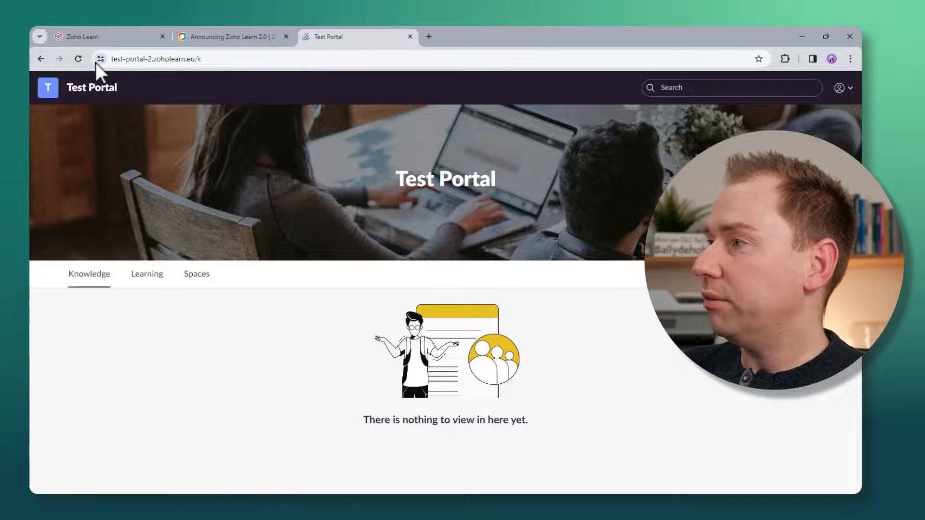
click(77, 59)
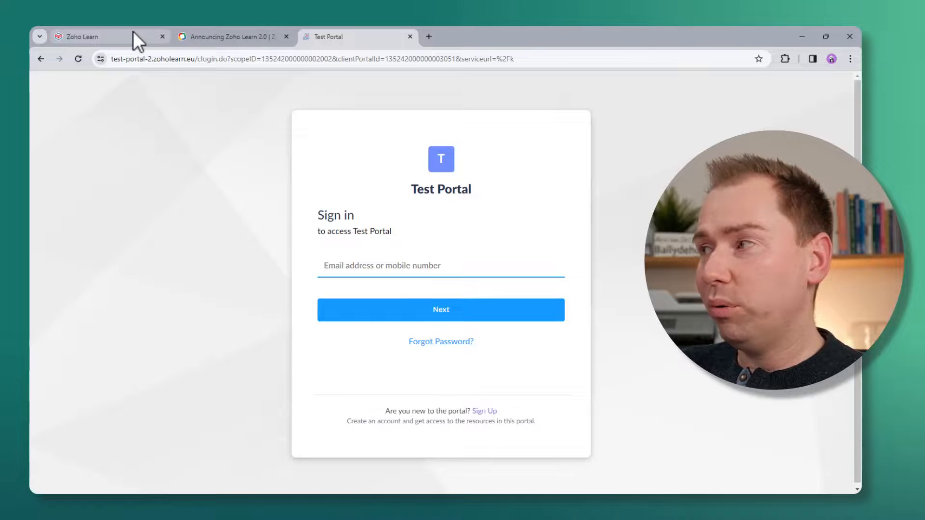
mouse_move(133, 30)
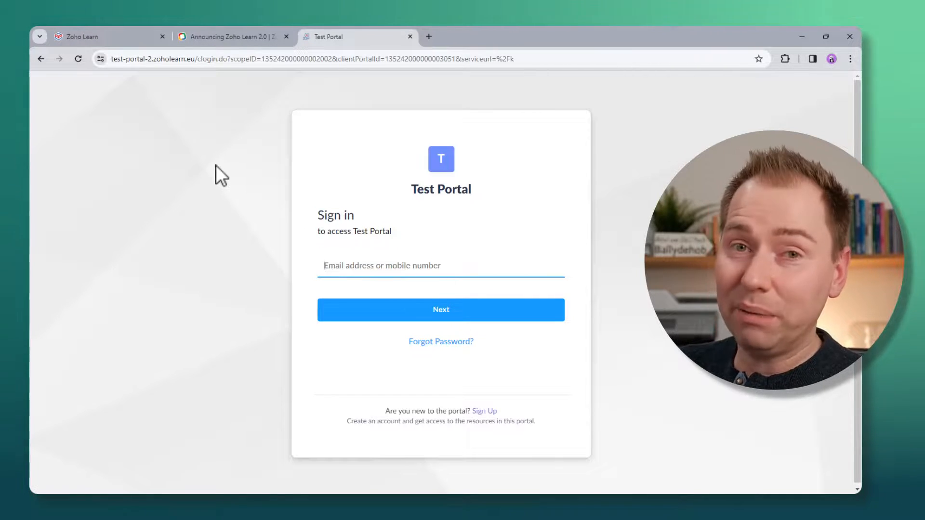
click(134, 29)
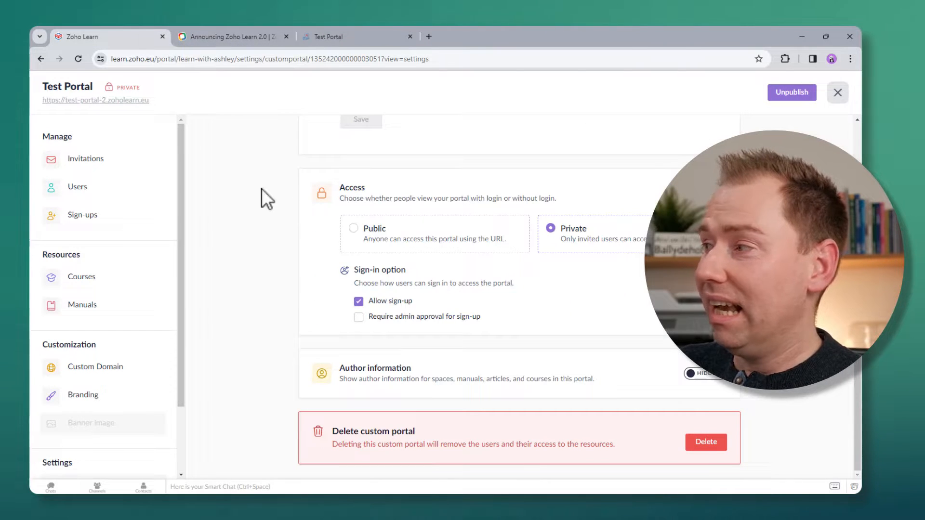
click(837, 92)
Switch to the Zoho Learn 2.0 announcement post and review its section on space banners
click(223, 36)
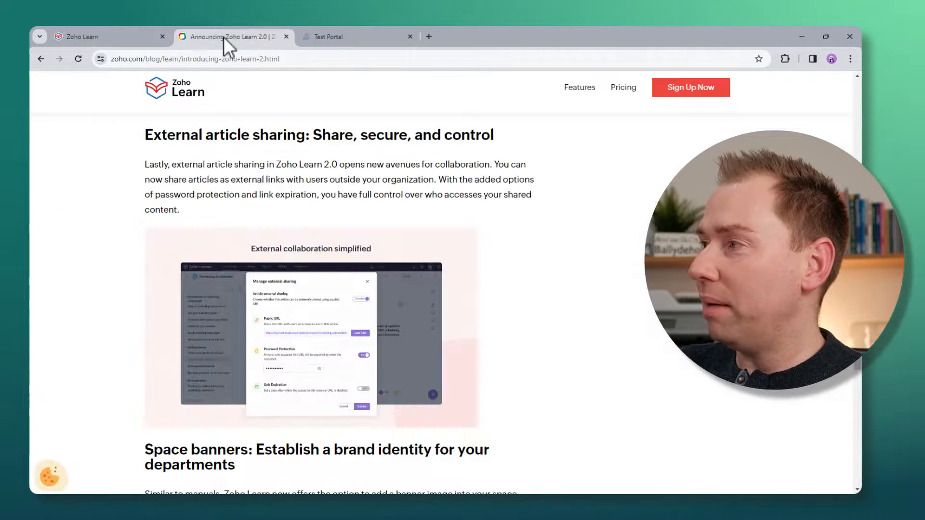
scroll(376, 255, down, 8)
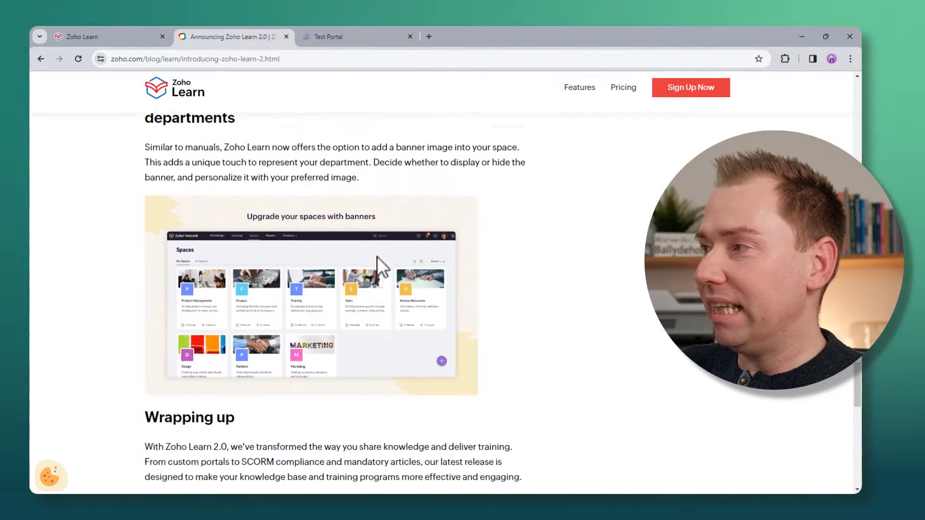
scroll(376, 257, up, 3)
scroll(378, 257, down, 1)
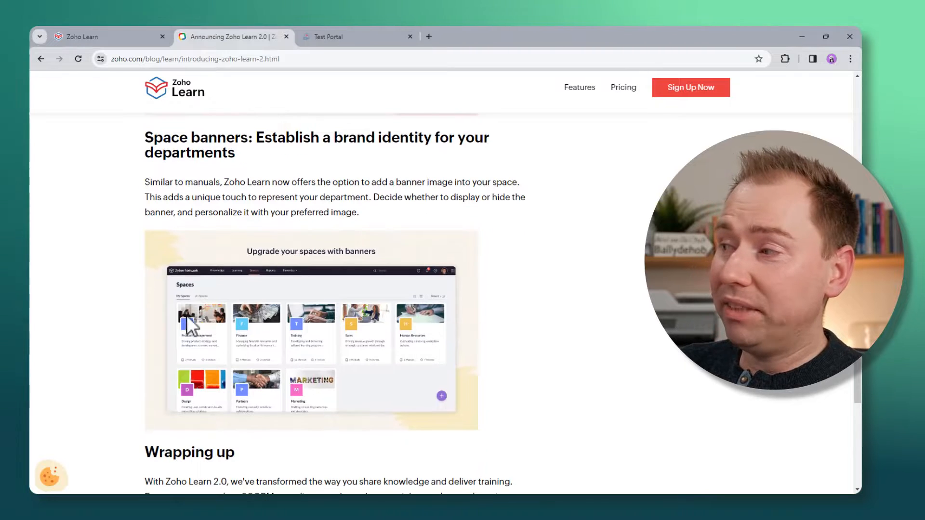